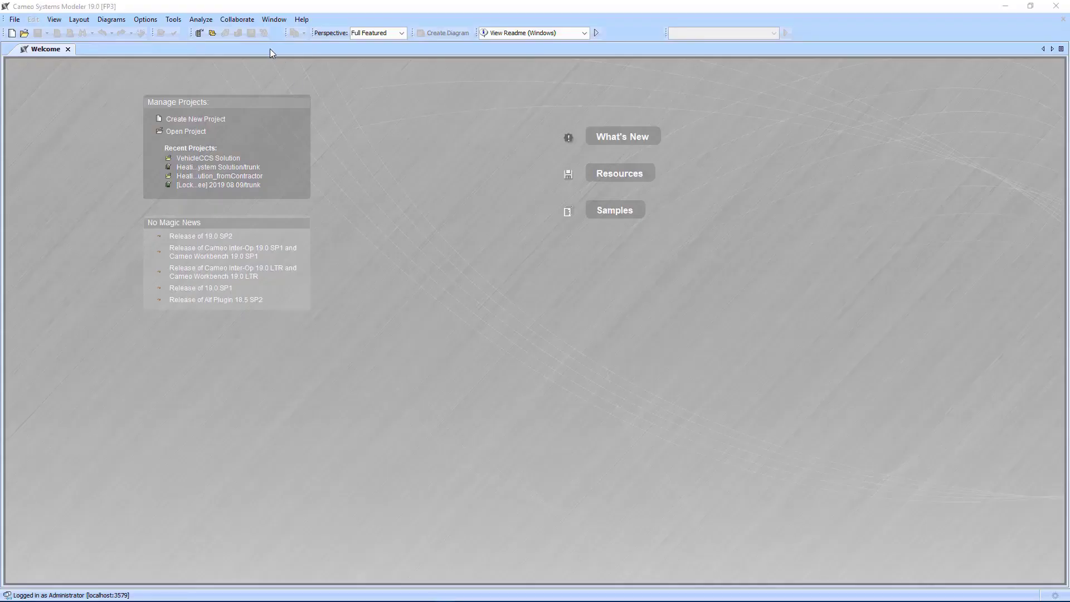
Open Update from Local Project for Heating System Solution from the Teamwork Cloud project manager
{"action": "left_click", "coordinate": [237, 20]}
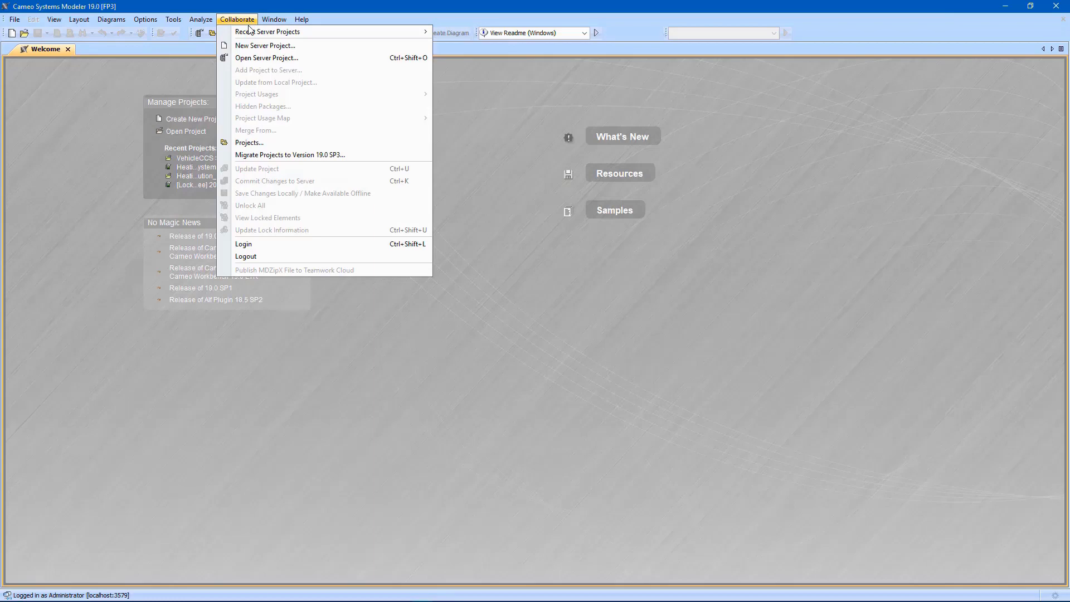
{"action": "left_click", "coordinate": [268, 153]}
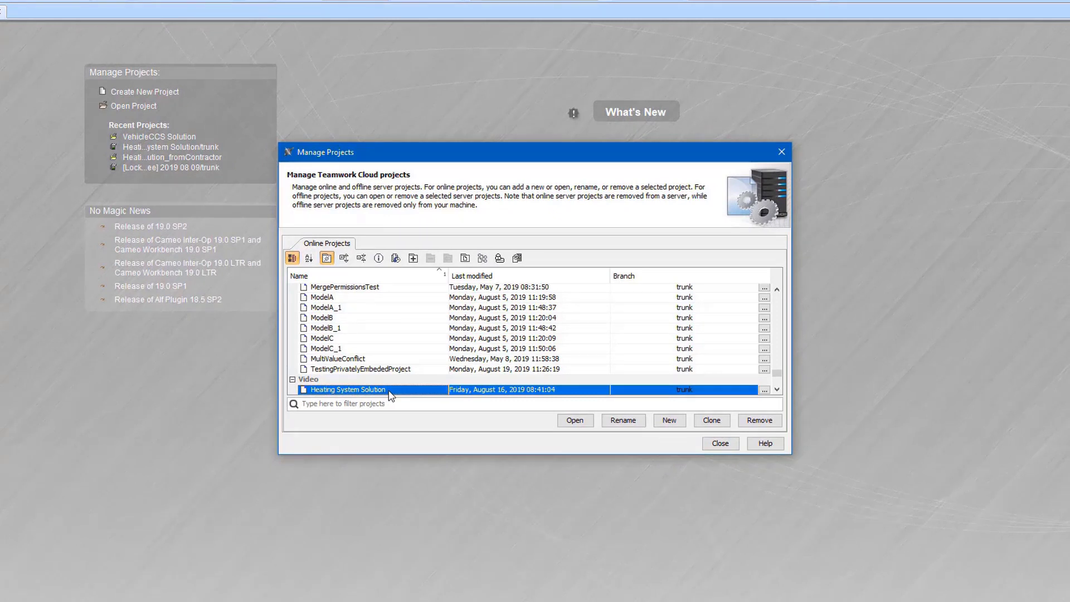
{"action": "right_click", "coordinate": [388, 394]}
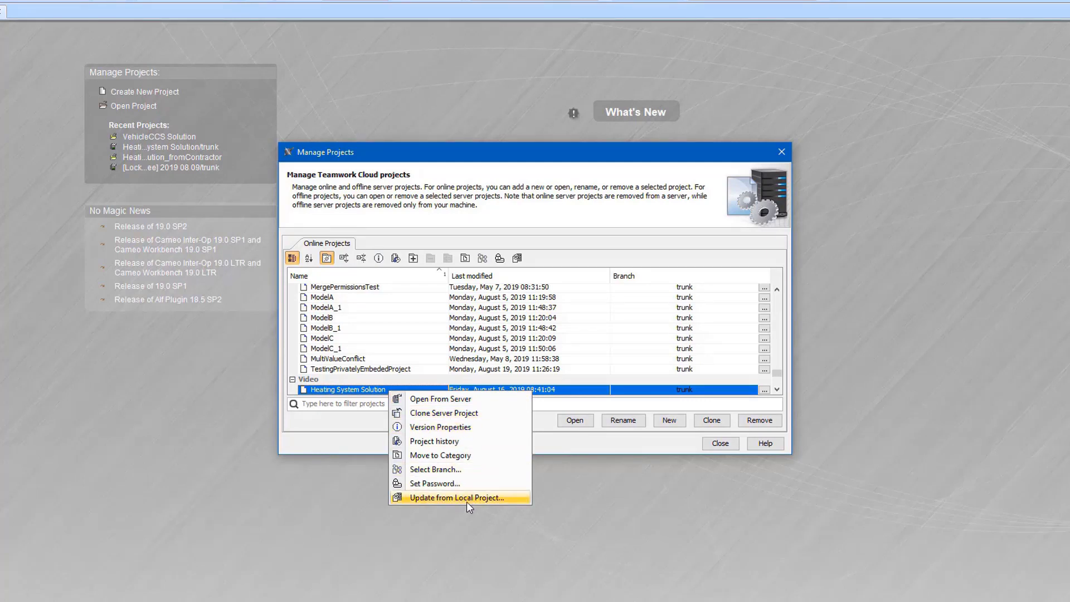
{"action": "left_click", "coordinate": [467, 499]}
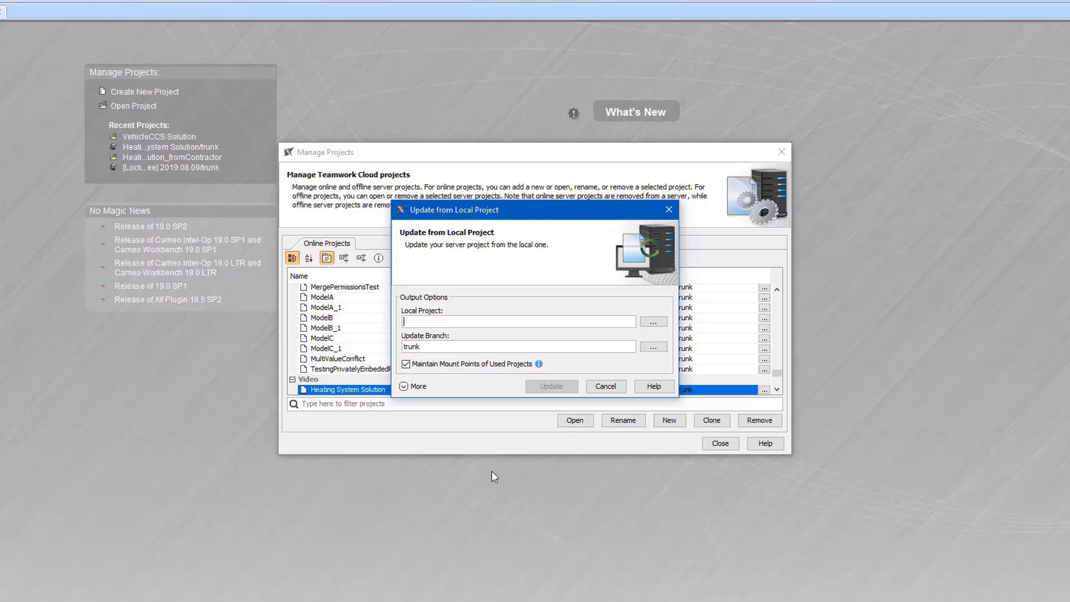
Choose Heating System Solution_fromContractor.mdzip as the local source project
{"action": "left_click", "coordinate": [653, 323]}
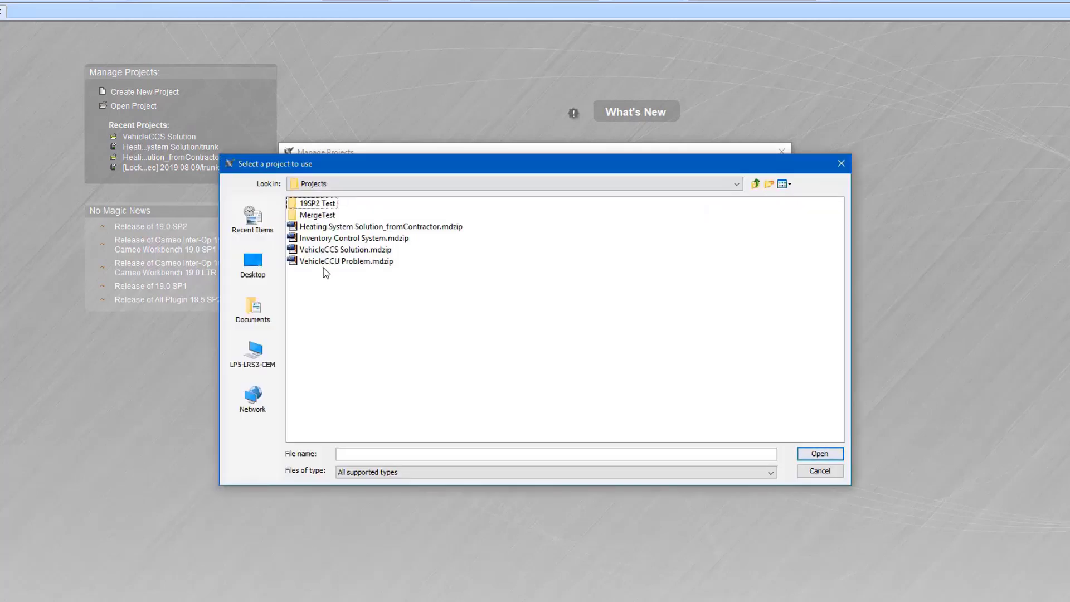
{"action": "double_click", "coordinate": [348, 226]}
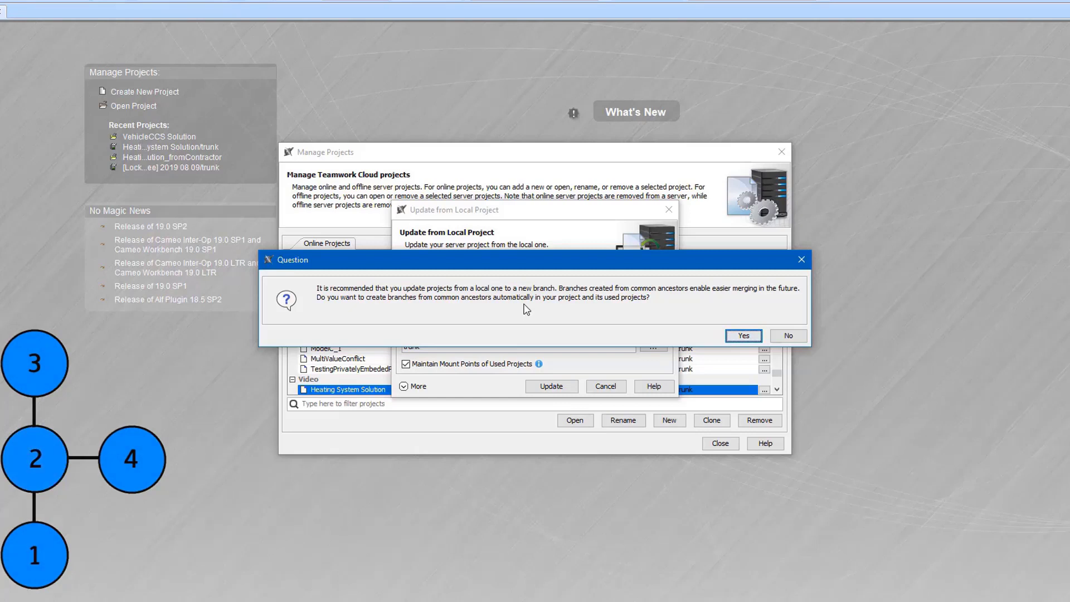
Accept updating into a new branch and create it with the name Branch
{"action": "left_click", "coordinate": [743, 336]}
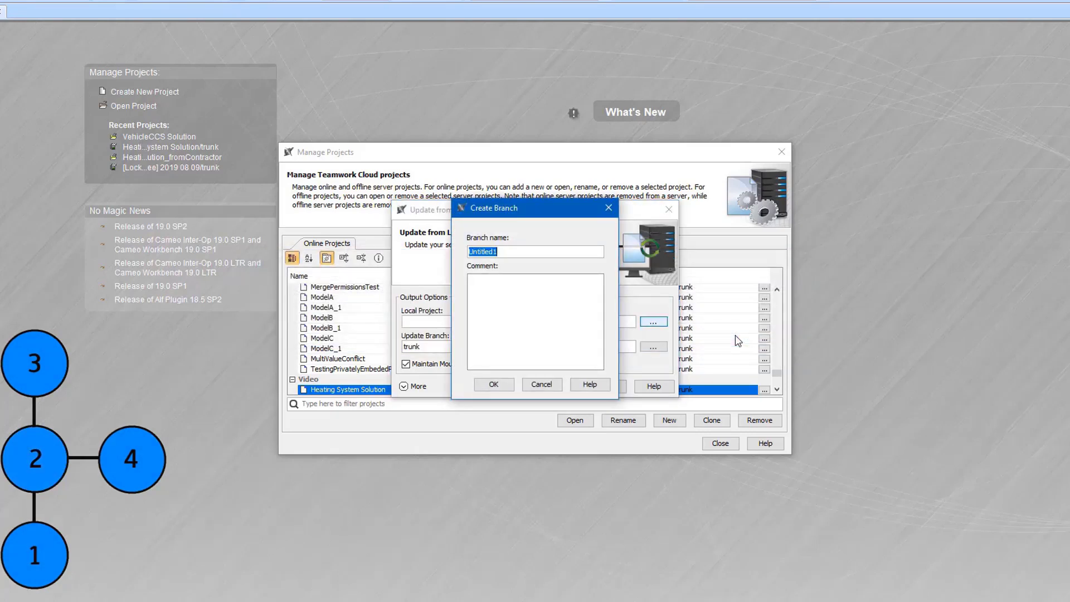
{"action": "type", "text": "Branch"}
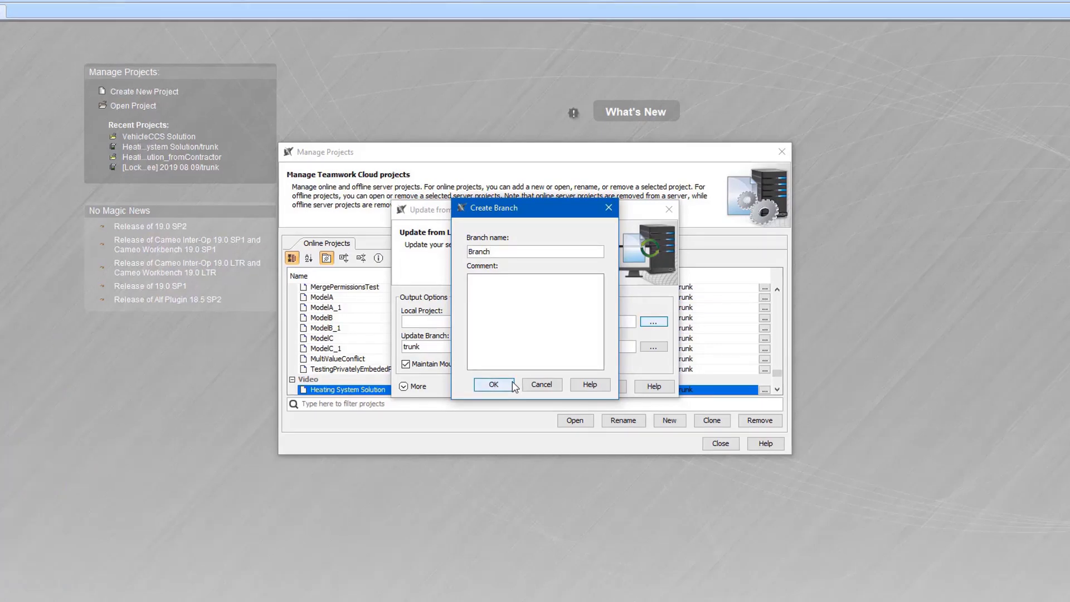
{"action": "left_click", "coordinate": [493, 384]}
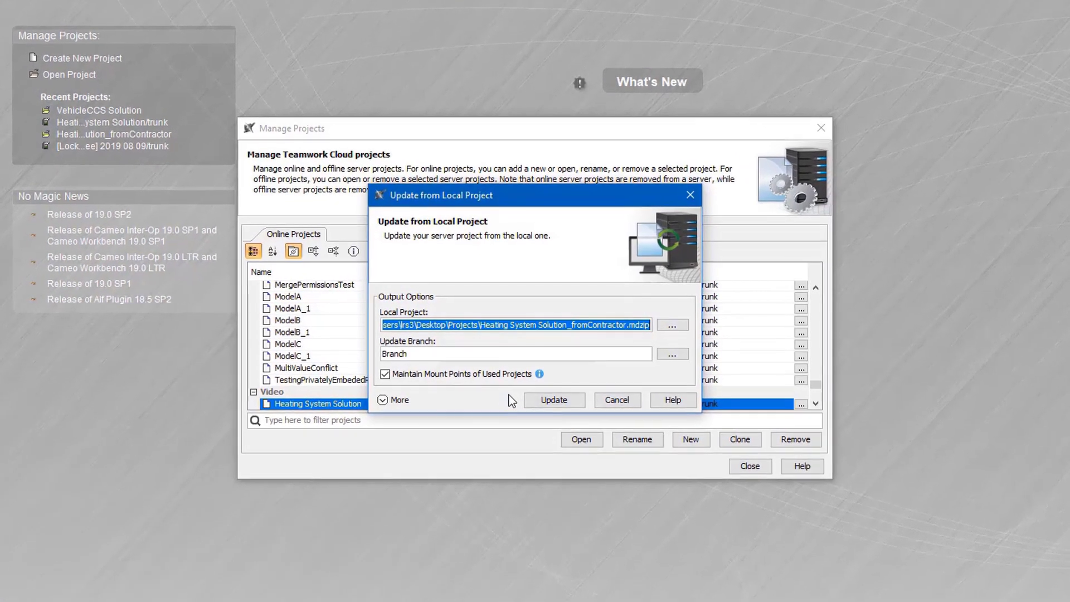
Review the used-project update actions, then run the update onto Branch
{"action": "left_click", "coordinate": [393, 397]}
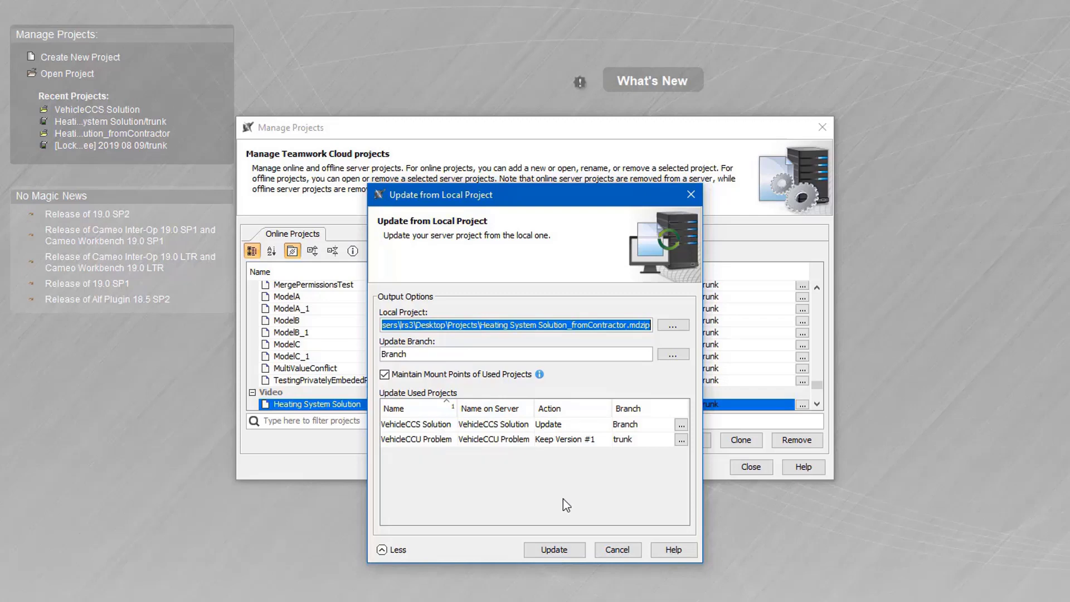
{"action": "left_click", "coordinate": [561, 551]}
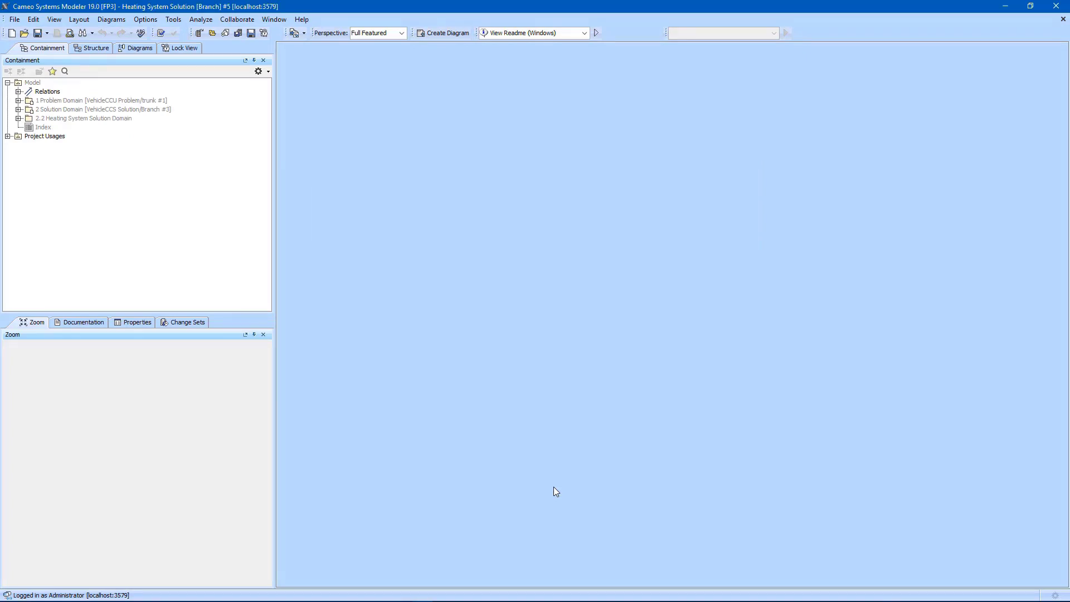
Focus the Containment tree showing the Problem, Solution and Heating System Solution domains
{"action": "left_click", "coordinate": [93, 179]}
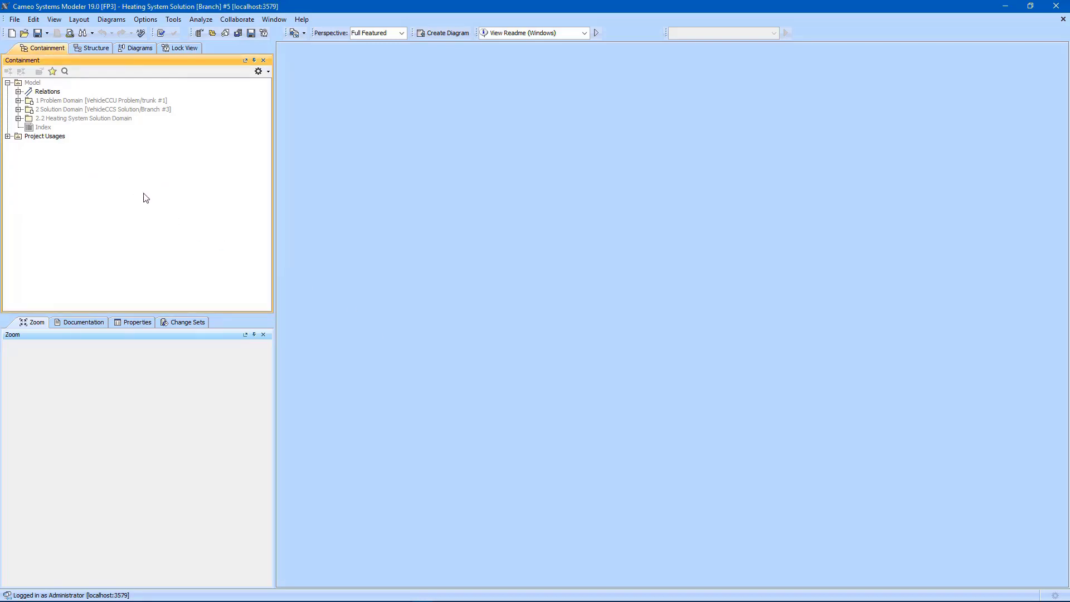